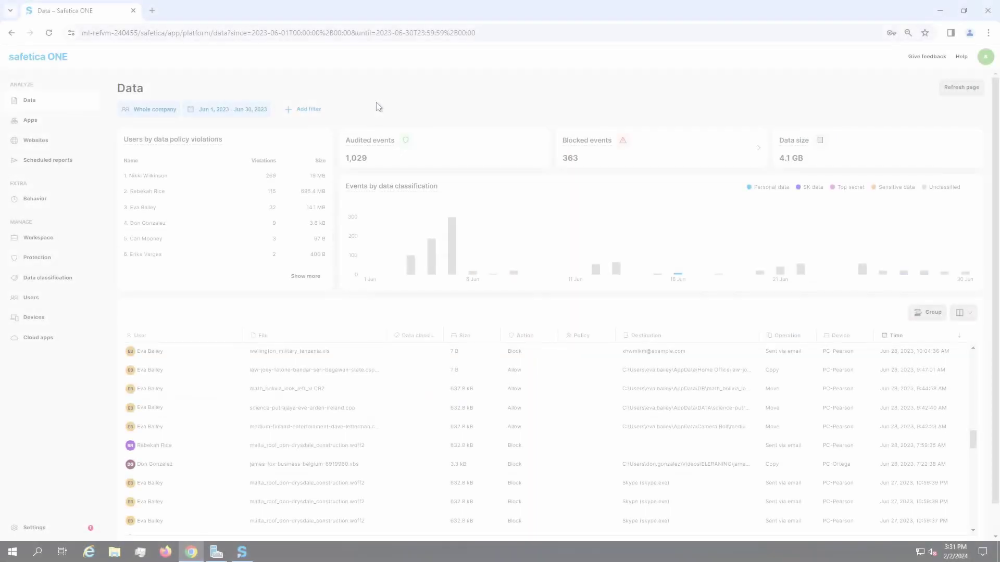
Create a new data policy named 'Sensitive data policy' and remove its All data classification.
click(39, 260)
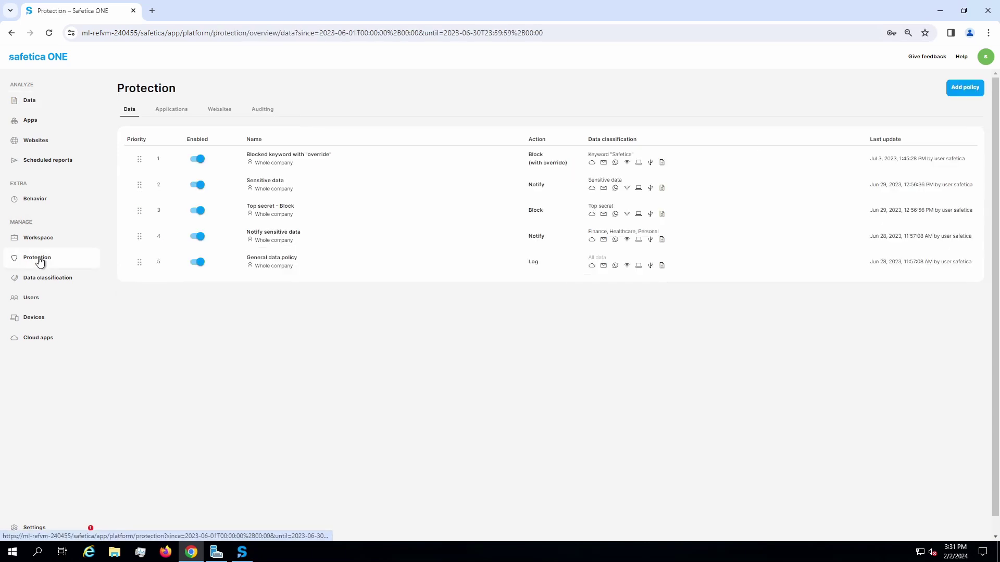
click(952, 93)
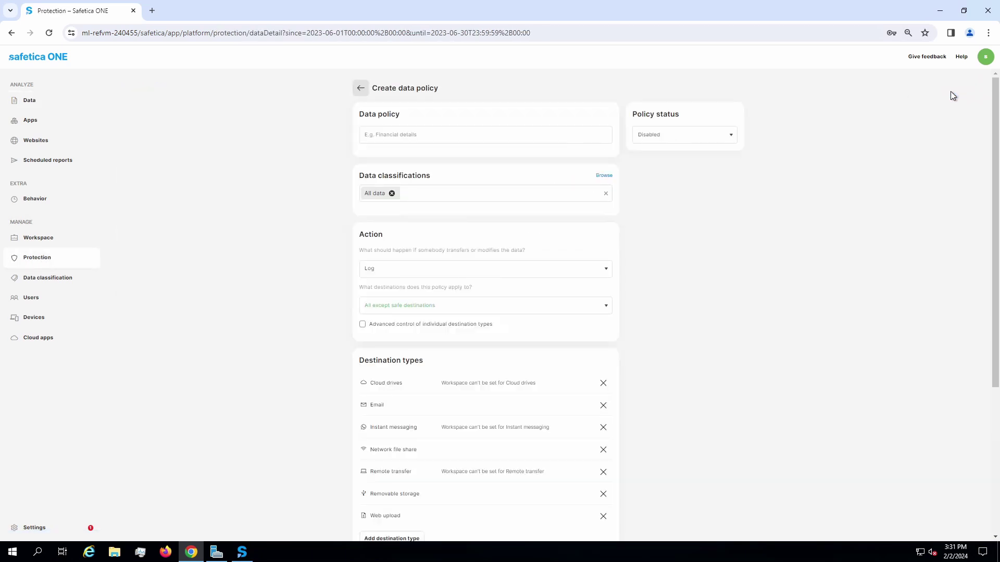
click(462, 134)
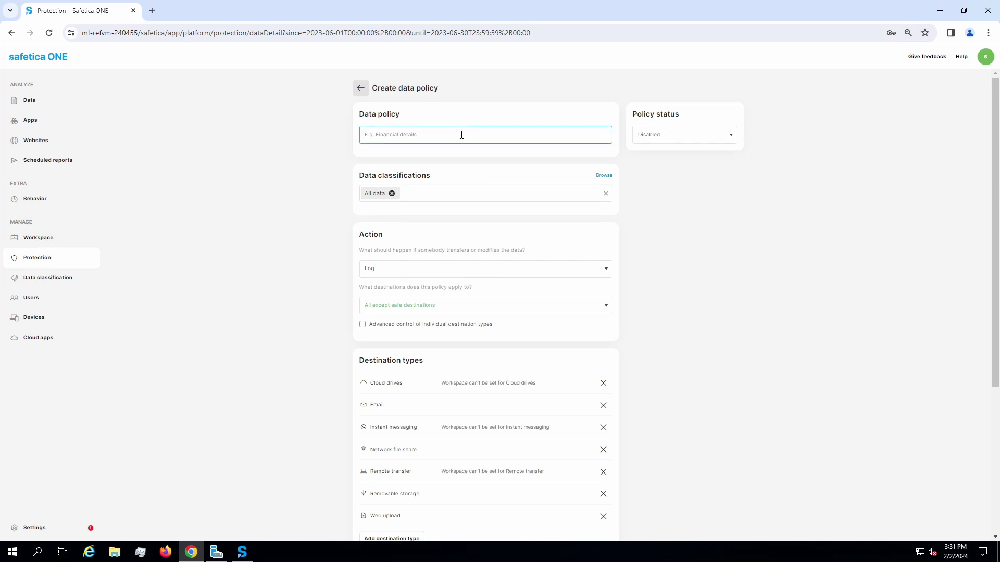
text(Sensitive data policy)
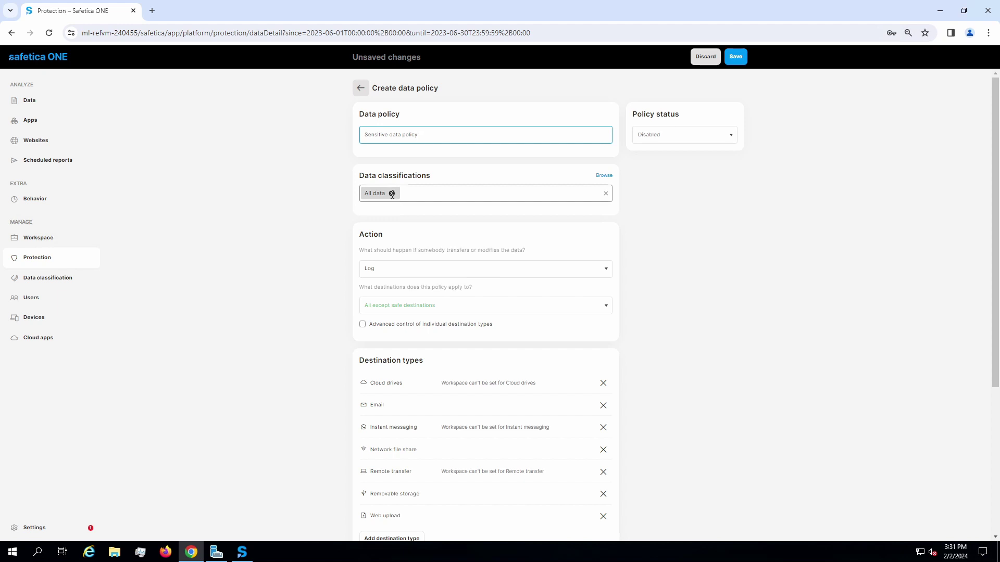
click(392, 193)
Set the policy's data classification to Sensitive data.
click(608, 177)
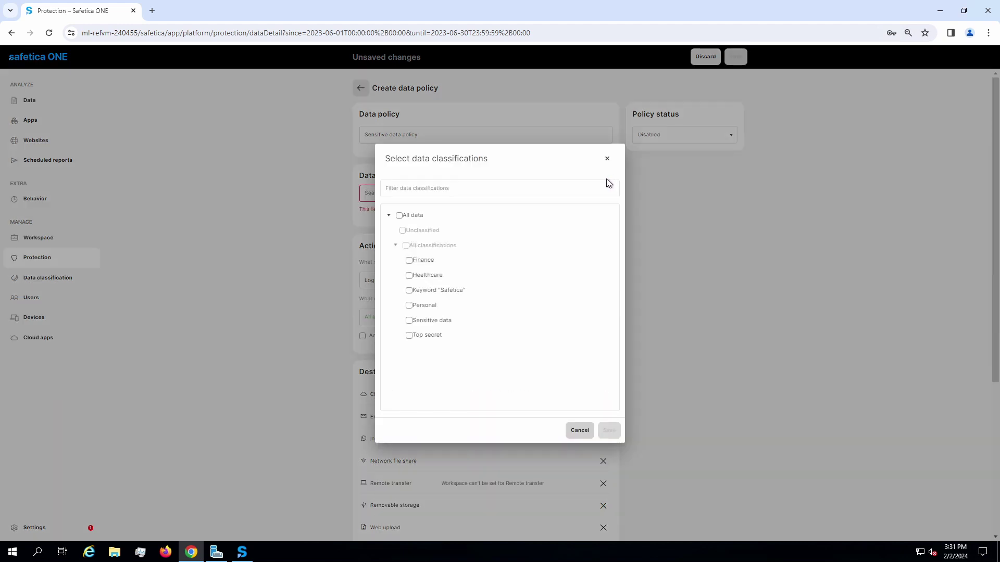
click(409, 322)
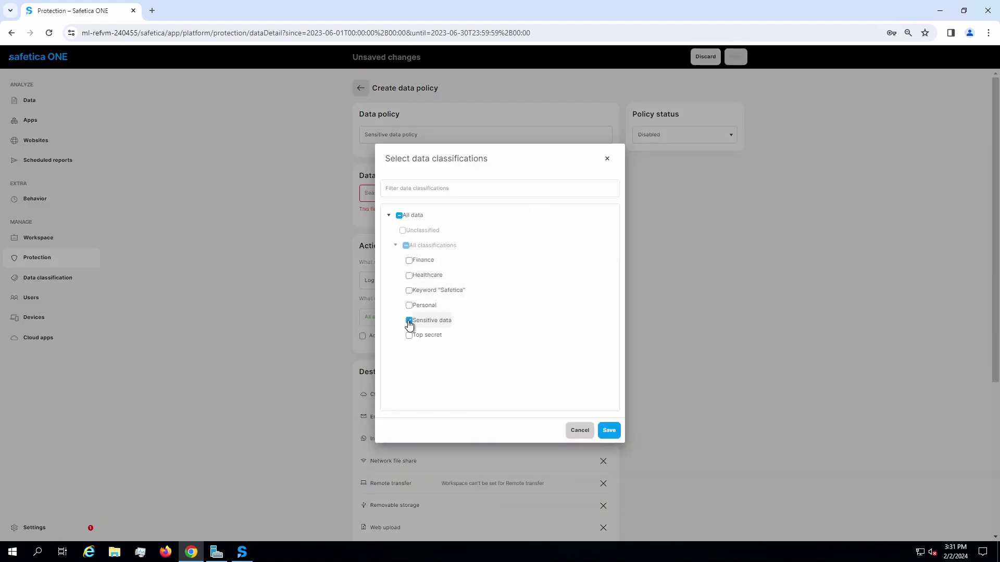
click(608, 431)
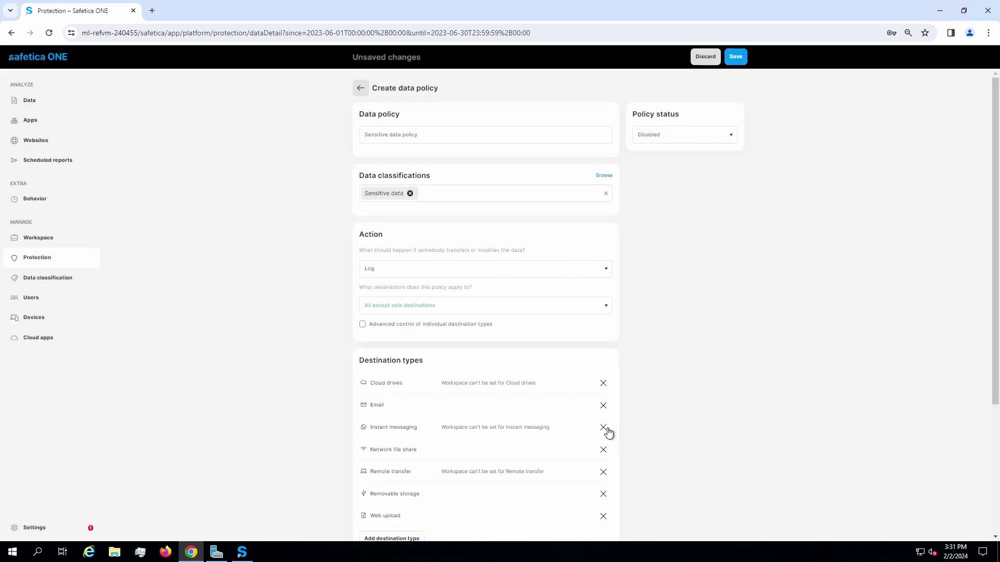
Set the policy action to Block, scoped to All except safe destinations.
click(604, 269)
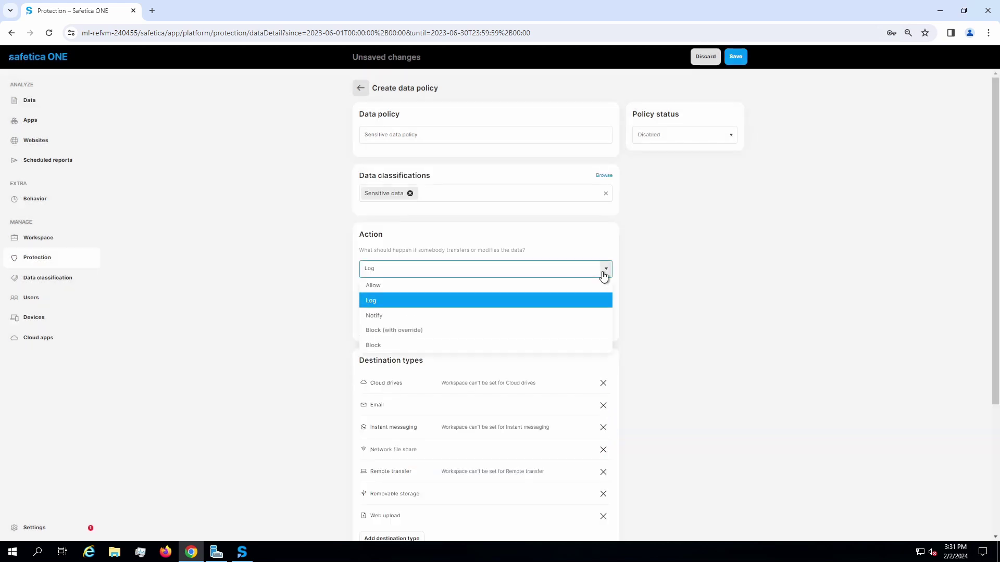
click(373, 346)
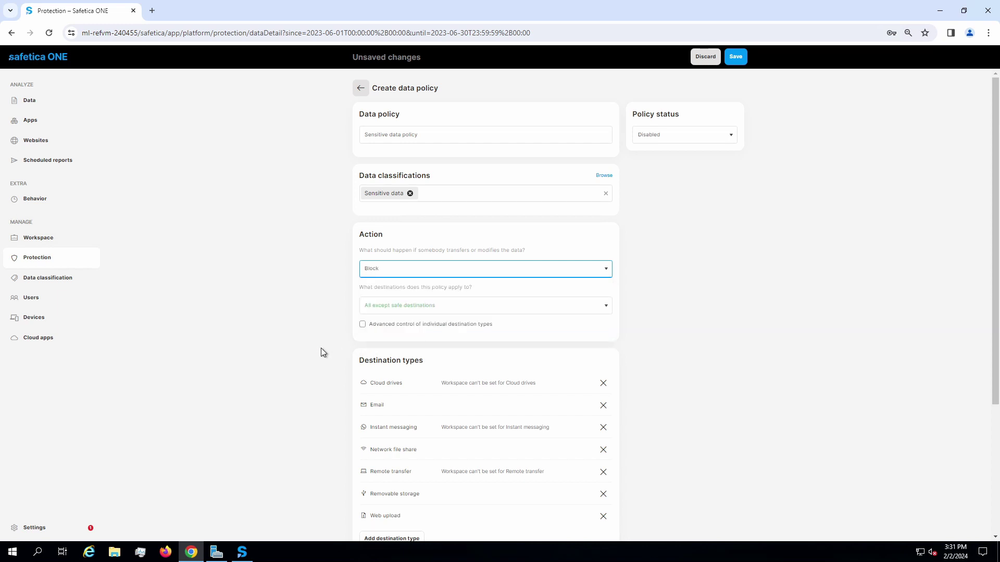
click(579, 308)
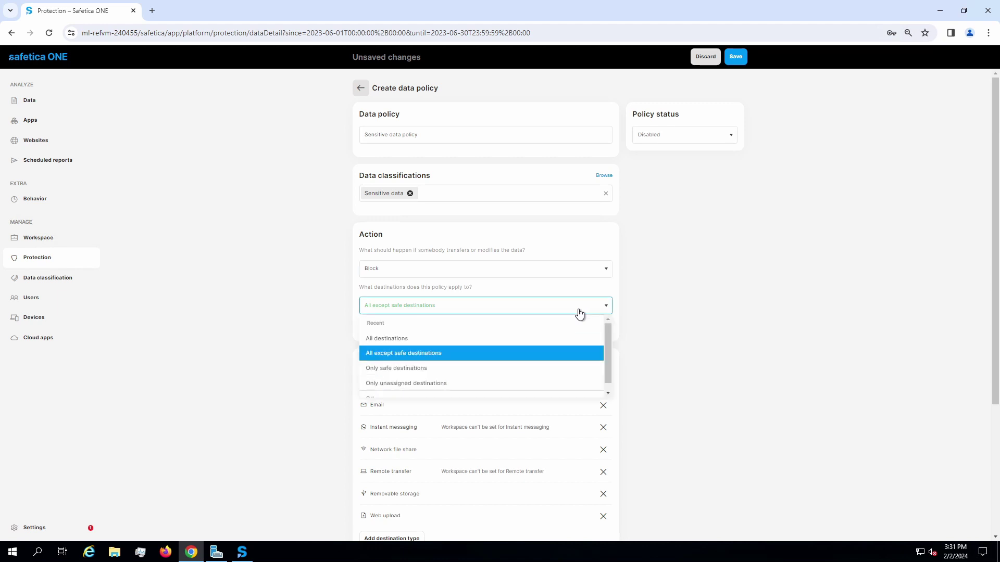
click(393, 354)
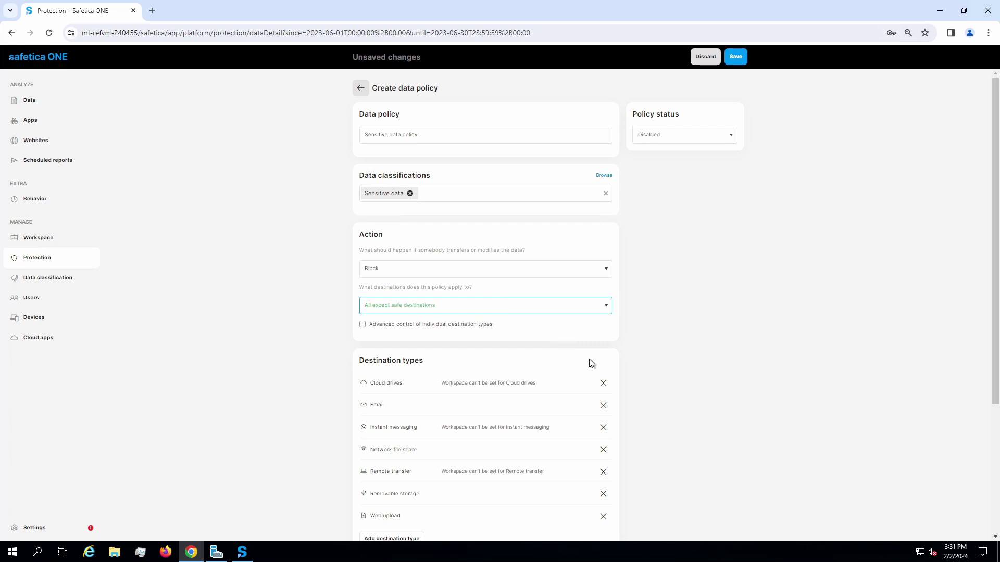
scroll(591, 363, down, 2)
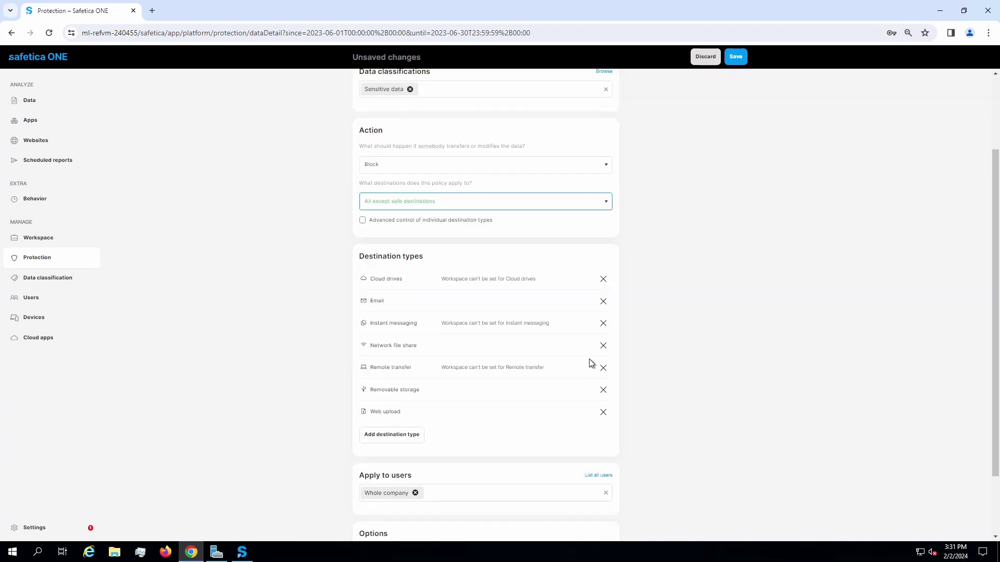
Select Web upload, Virtual print, Removable storage, Remote transfer, Print, Network file share, Instant messaging and Email destination types.
click(404, 439)
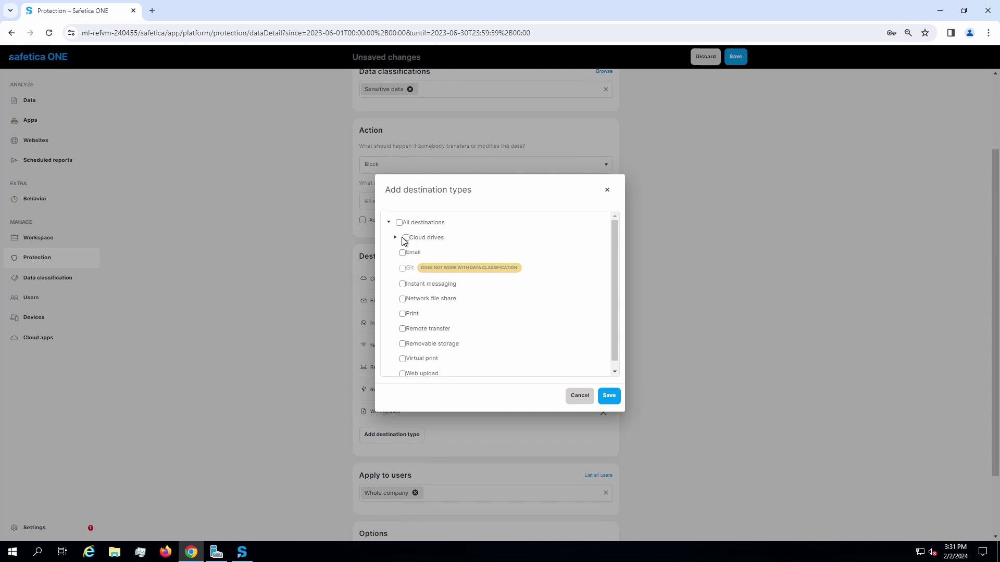
scroll(406, 368, down, 1)
click(403, 366)
click(403, 351)
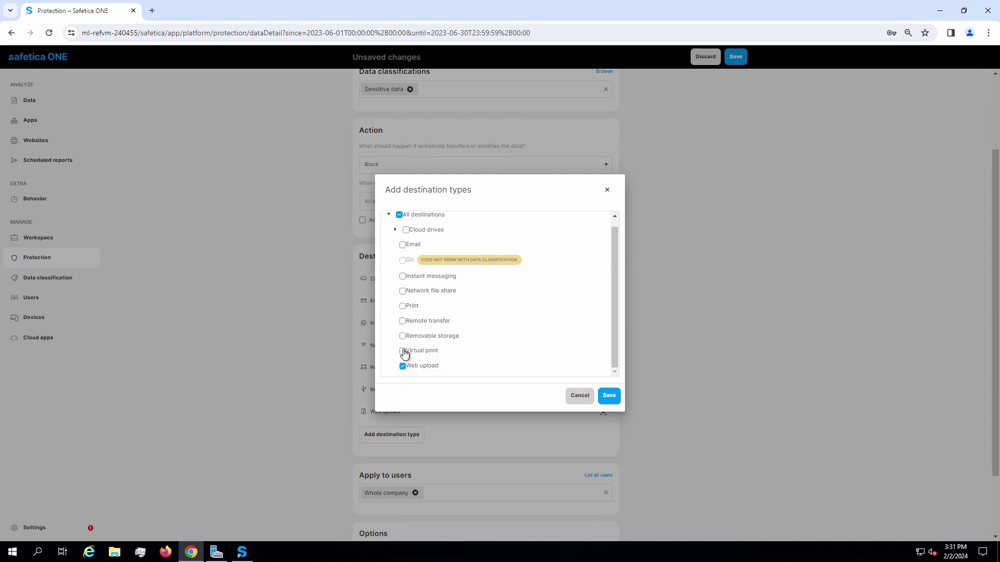
click(403, 336)
click(403, 321)
click(403, 305)
click(403, 291)
click(403, 276)
click(402, 245)
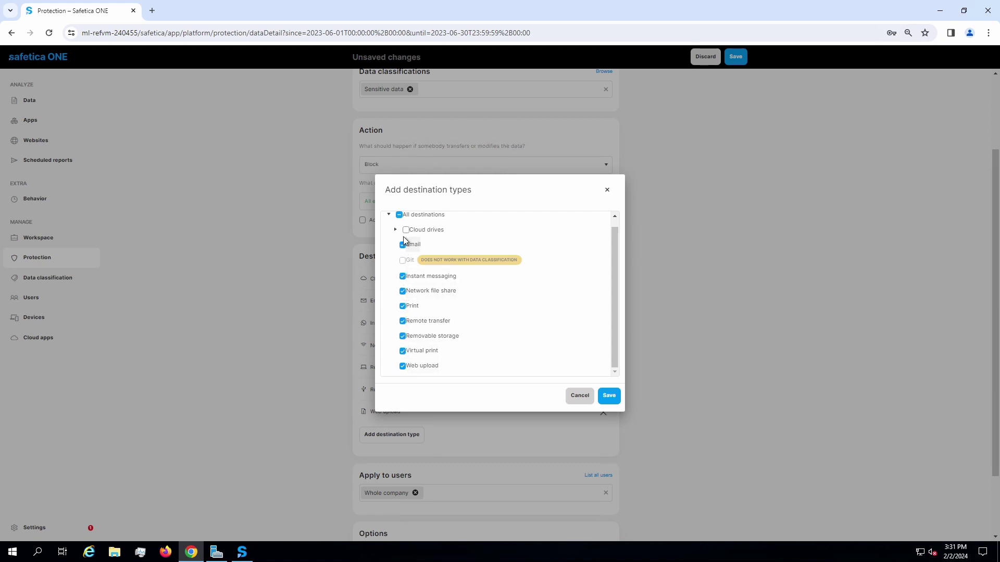
Also include all cloud drives, add the chosen destination types, then start removing rows.
click(396, 231)
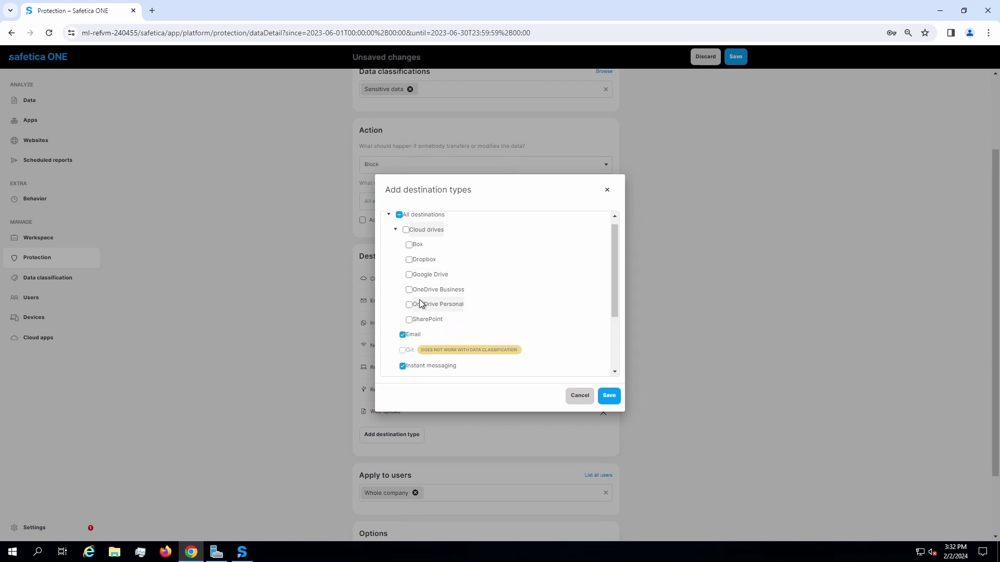
click(406, 230)
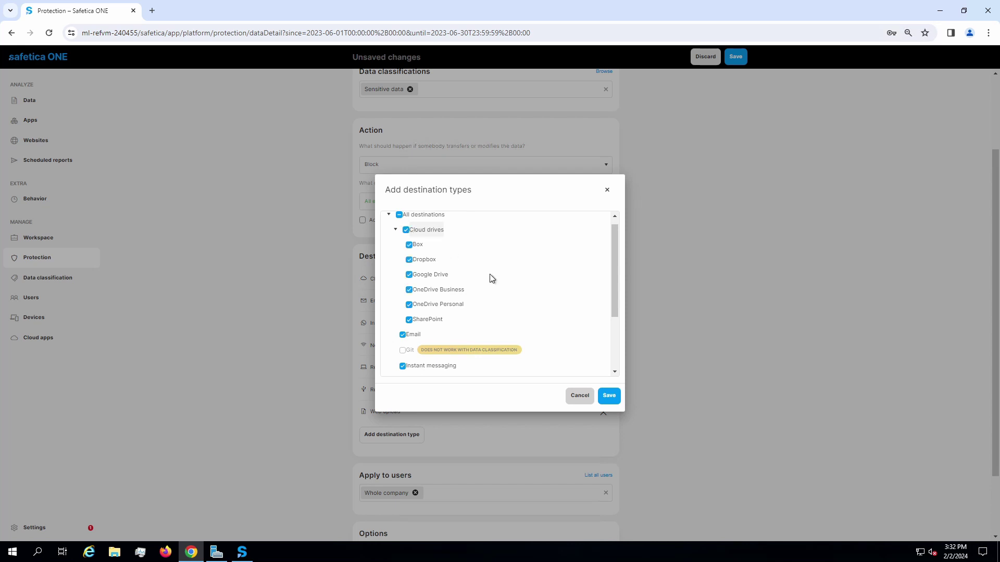
click(607, 395)
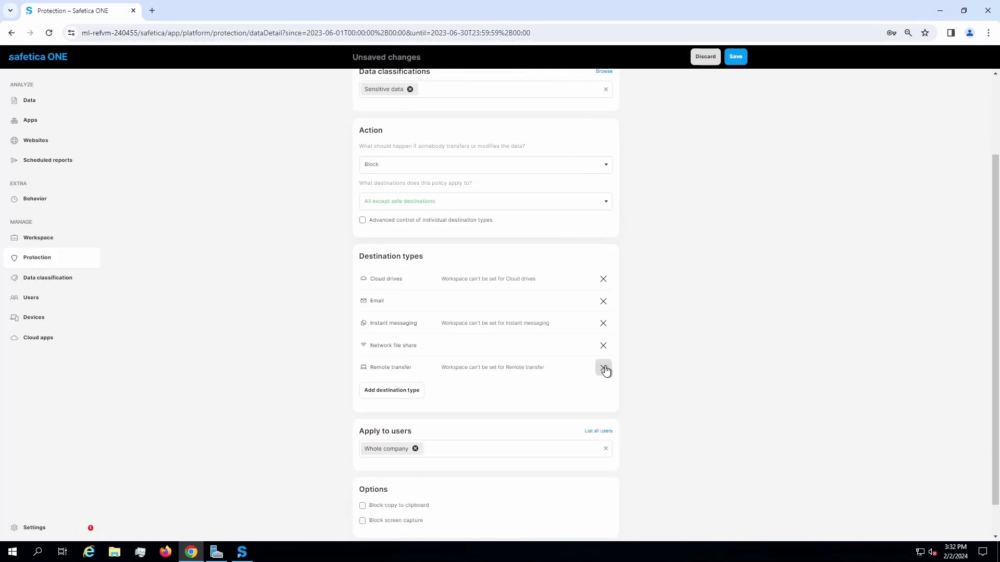
click(603, 369)
Remove the Network file share, Email, Cloud drives and Instant messaging destination rows.
click(605, 345)
click(603, 324)
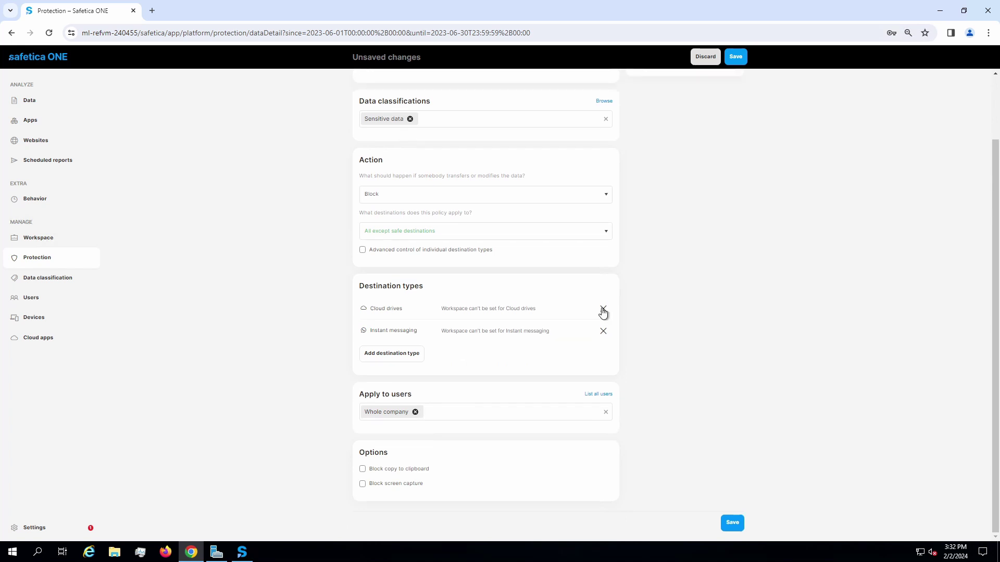
click(603, 308)
click(603, 332)
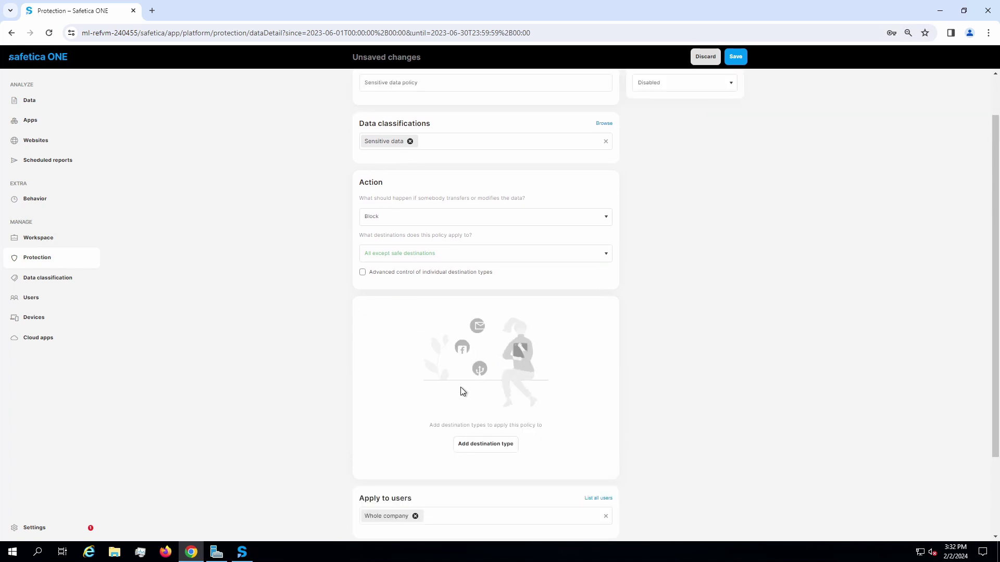
Add the single All destinations destination type to the policy.
click(467, 442)
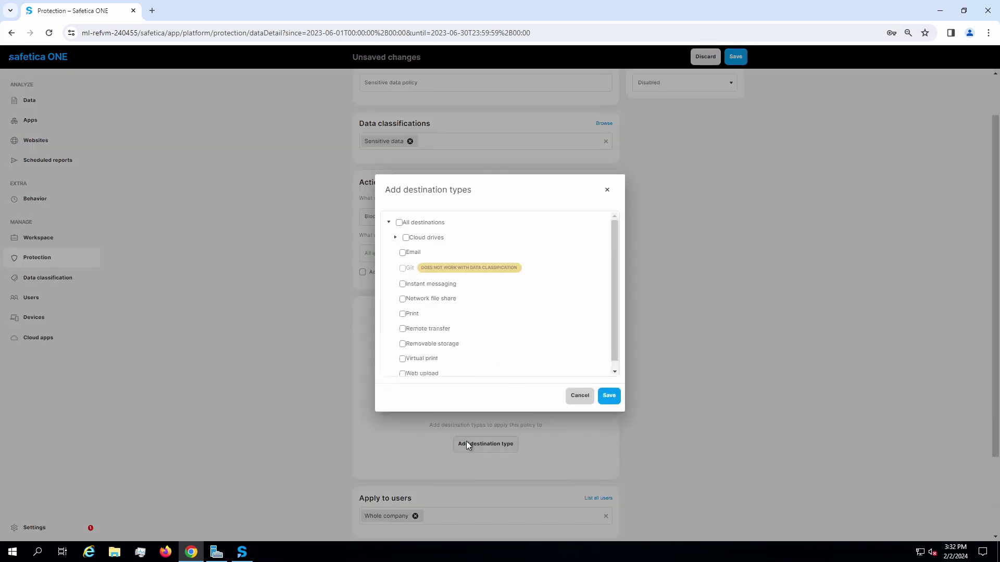
click(398, 223)
click(609, 395)
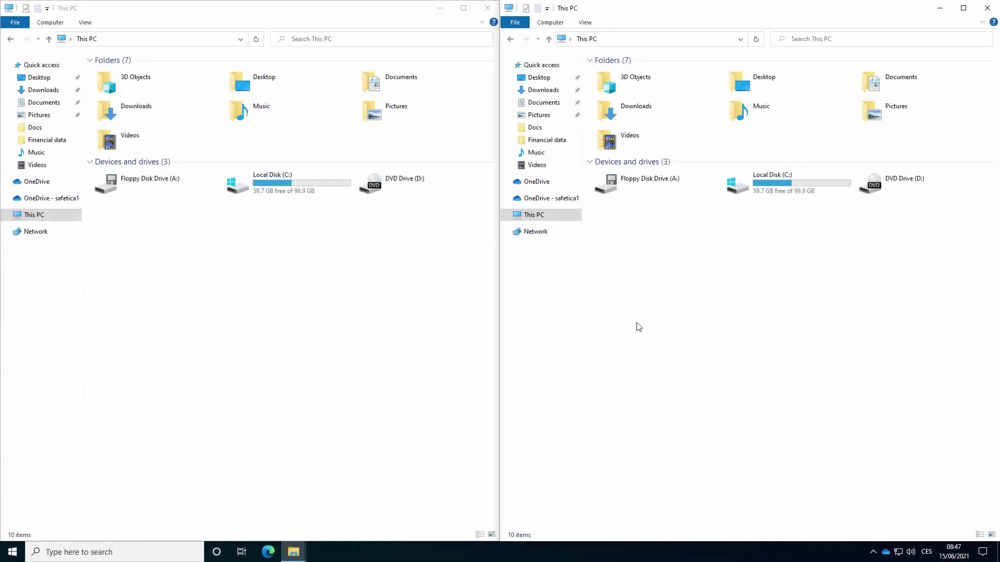
Show C:\DATA\Sensitive\Invoices in the right window and the OneDrive folder in the left.
double_click(763, 194)
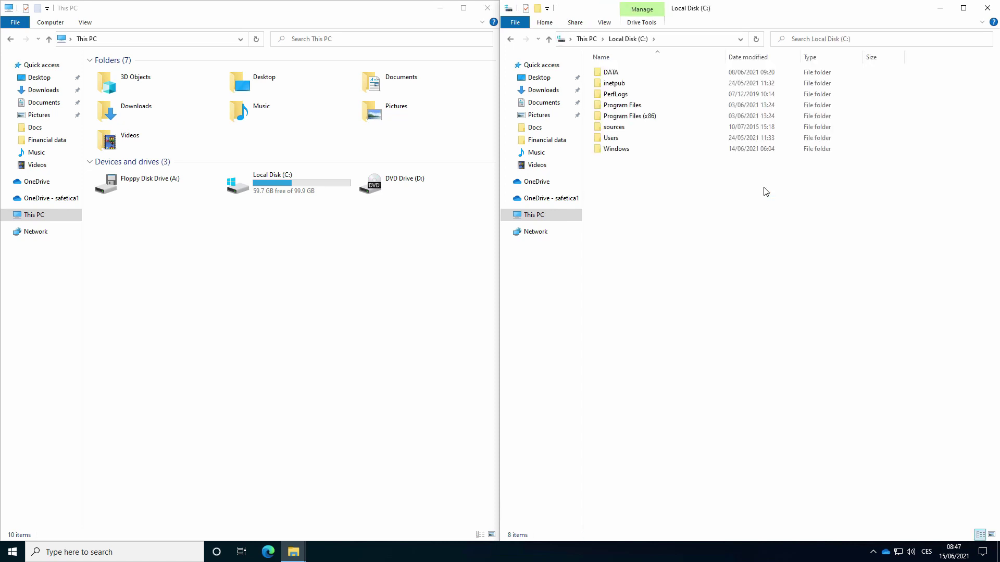
double_click(610, 73)
double_click(621, 106)
double_click(615, 84)
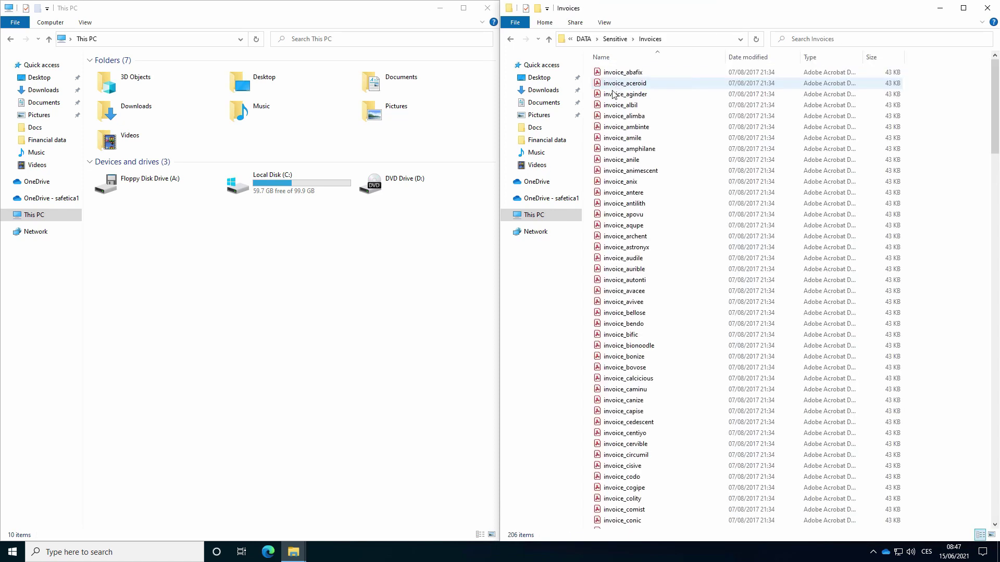
click(48, 198)
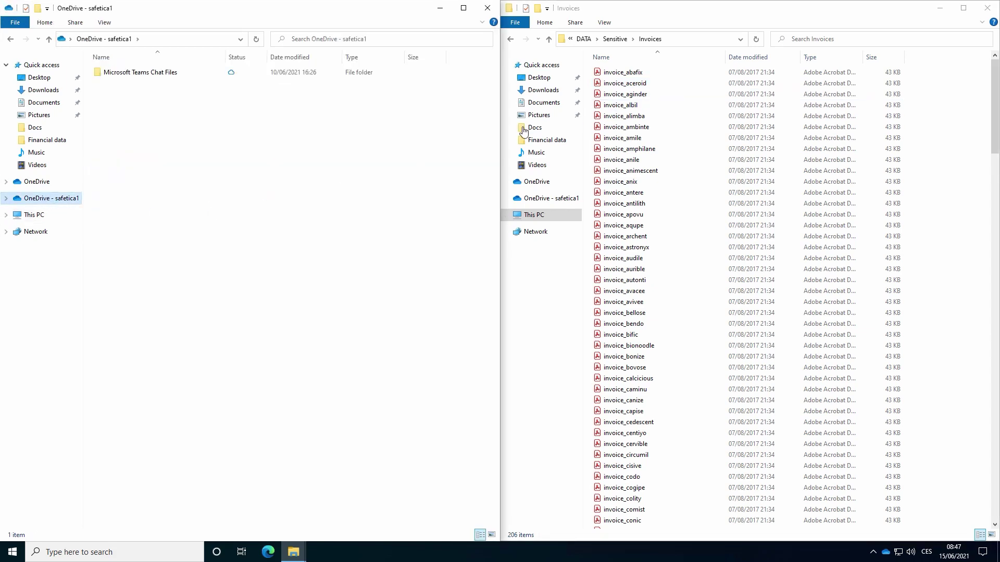
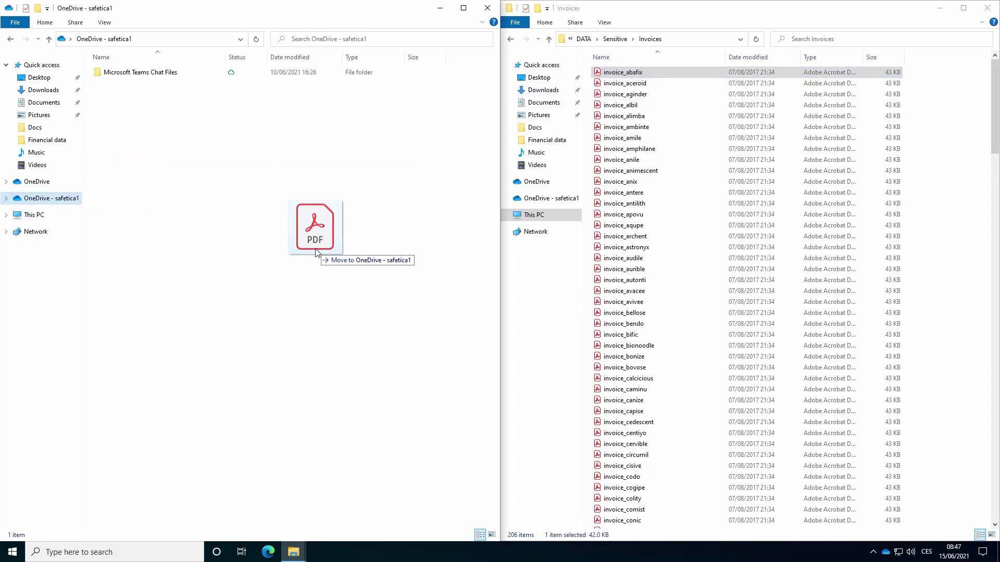
Drag an invoice PDF from the Invoices window into the OneDrive folder.
drag(316, 253, 314, 252)
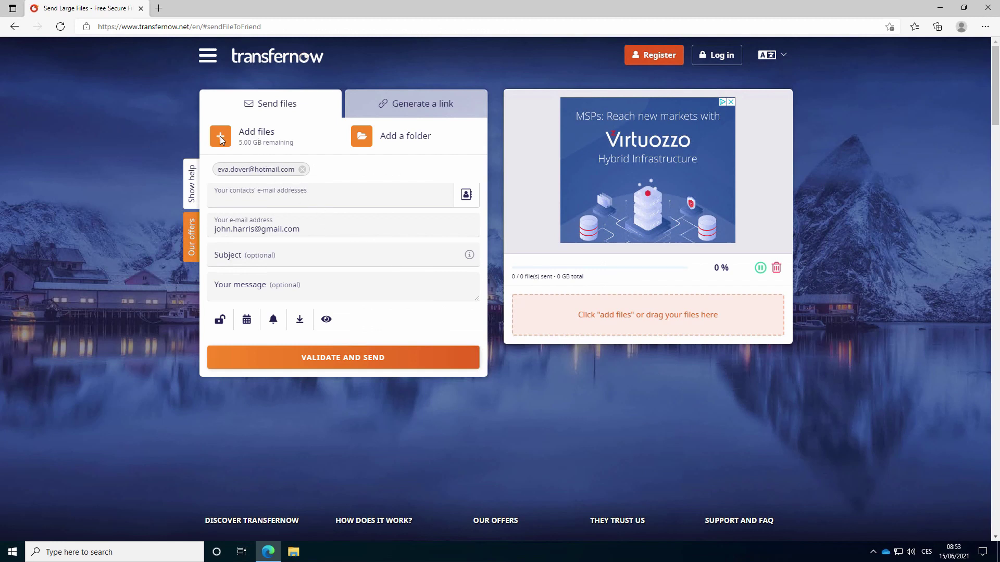
Attach invoice_aceroid.pdf from C:\DATA\Sensitive\Invoices to the TransferNow transfer and send it.
click(221, 139)
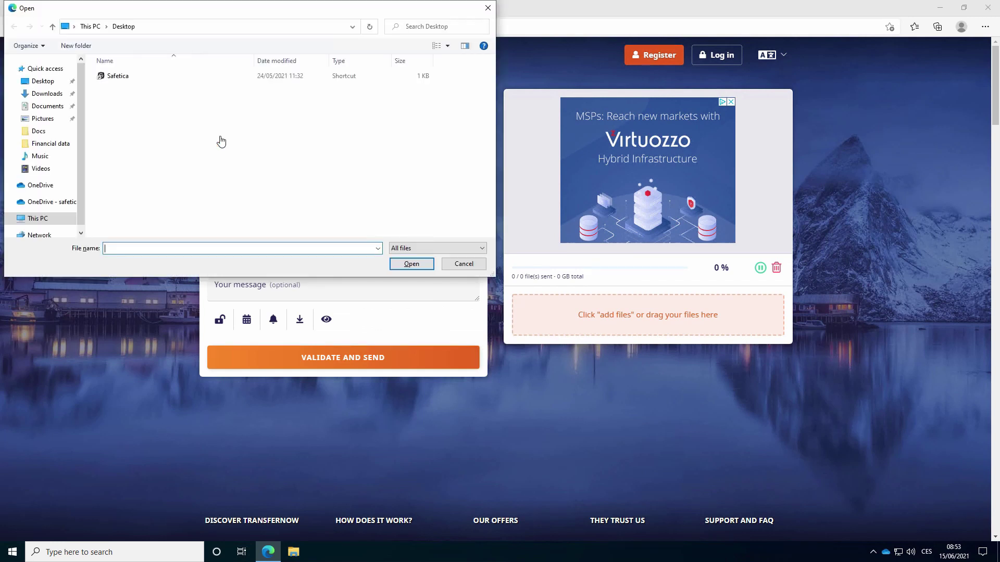
click(38, 219)
double_click(274, 189)
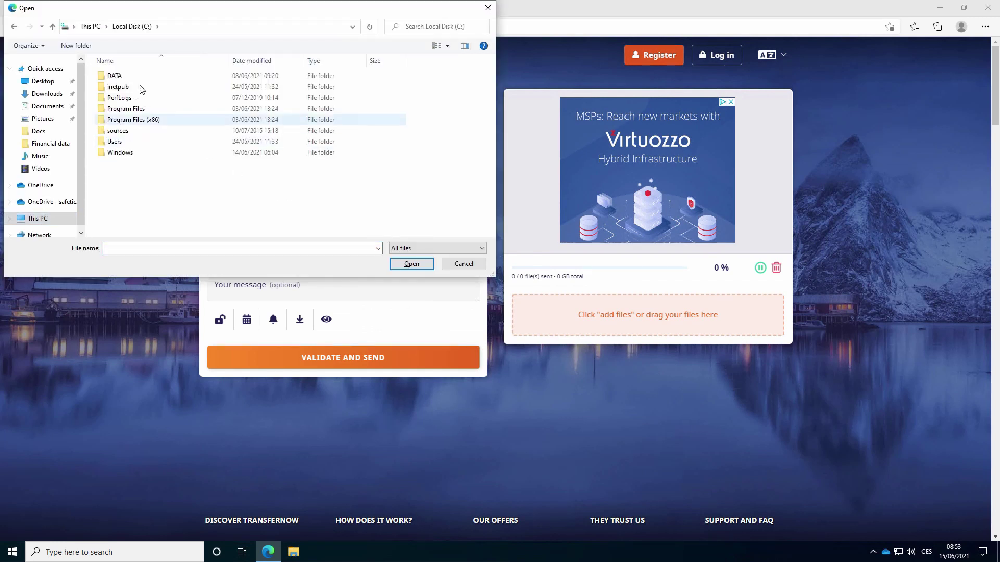
double_click(122, 77)
double_click(124, 108)
click(114, 88)
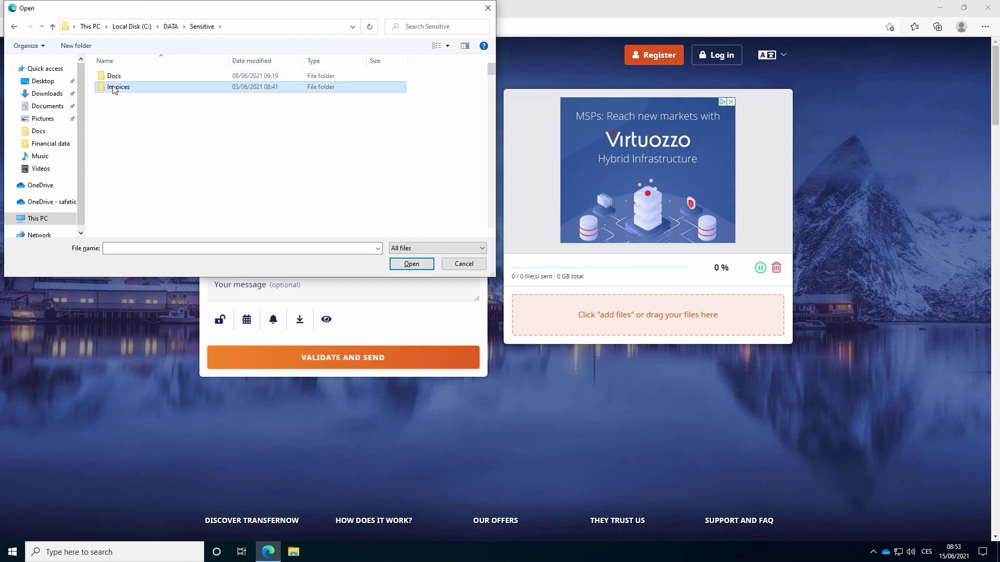
double_click(115, 88)
click(134, 96)
click(412, 263)
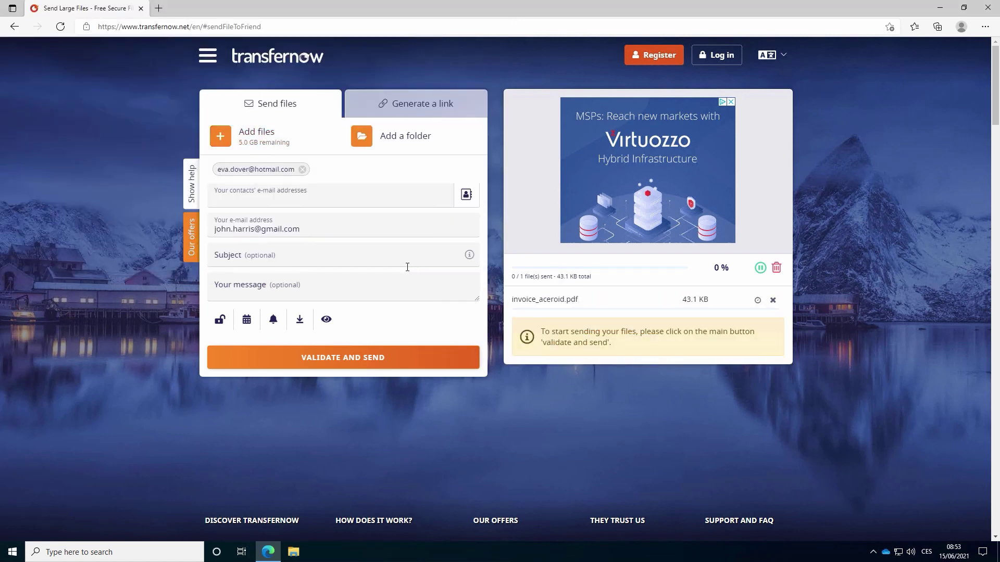
click(362, 354)
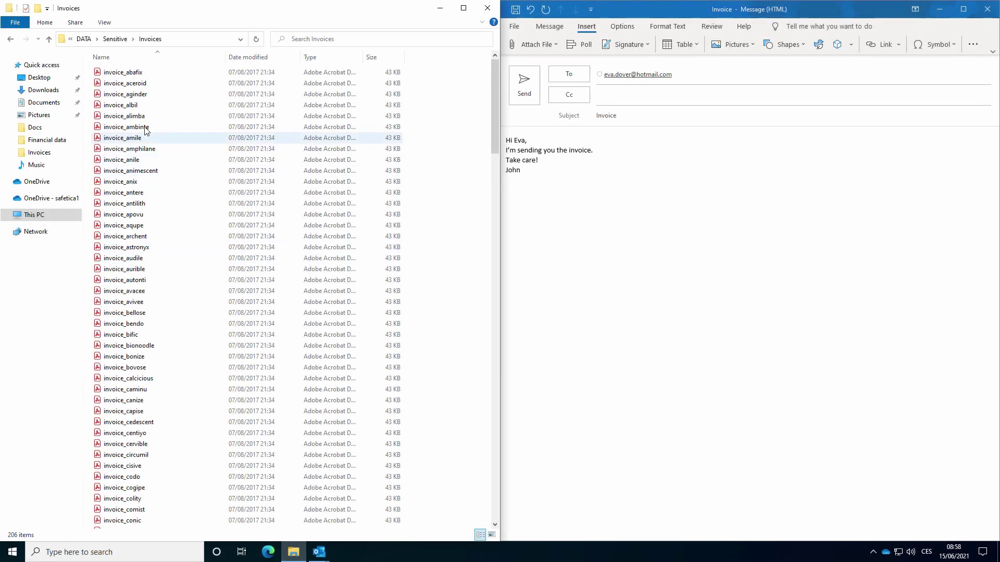
Drop invoice_aginder.pdf into the Invoice e-mail as an attachment and send it.
drag(139, 98, 669, 271)
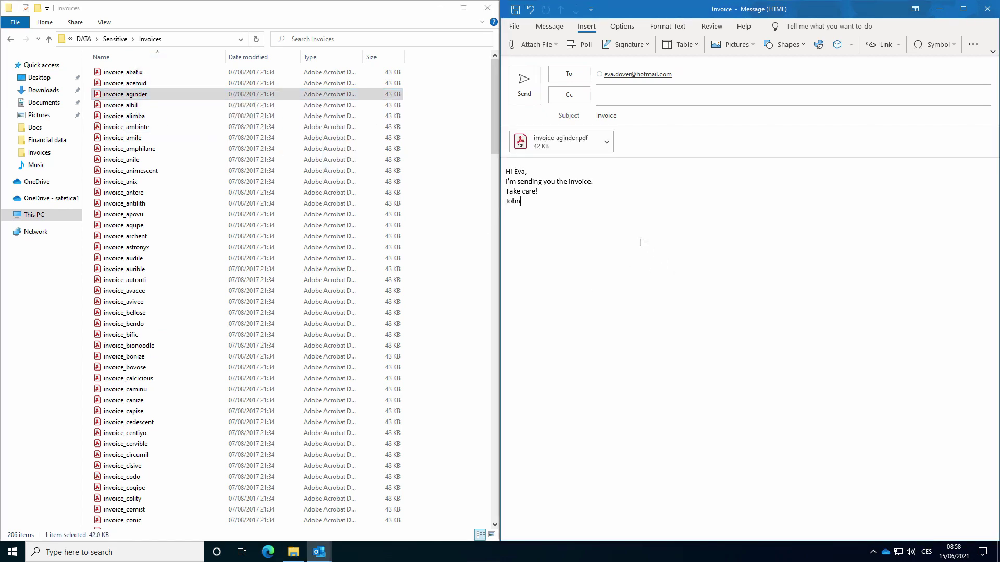
click(524, 88)
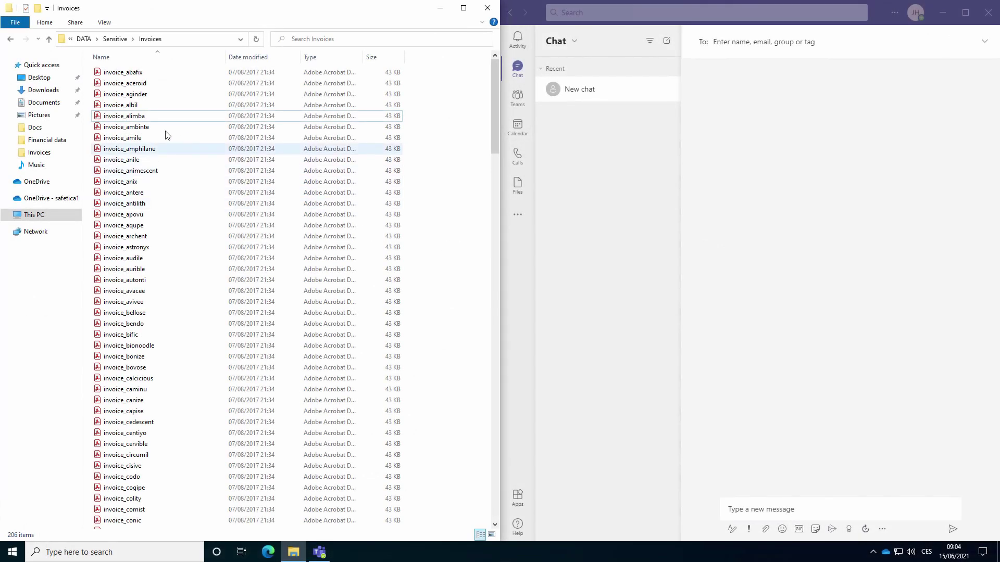
drag(133, 117, 814, 510)
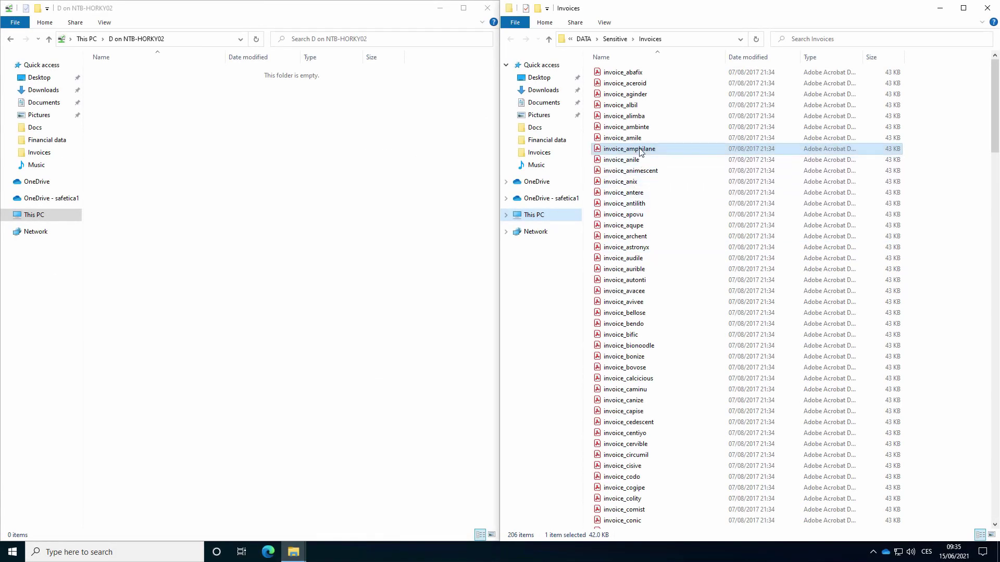
Drag invoice_amphilane into the shared D folder on NTB-HORKY02.
drag(635, 151, 272, 241)
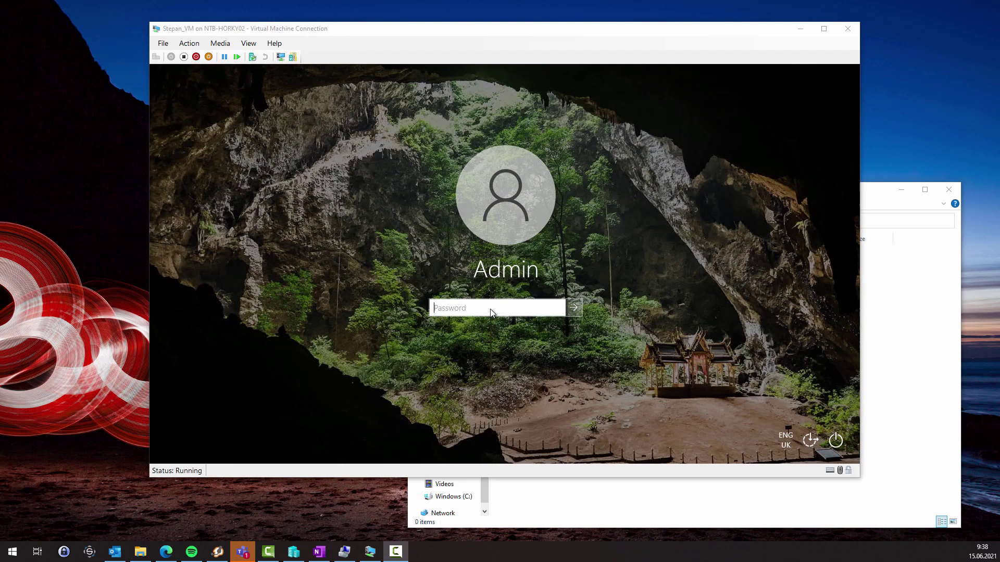
Sign in to the virtual machine with the account password.
click(490, 312)
text(•)
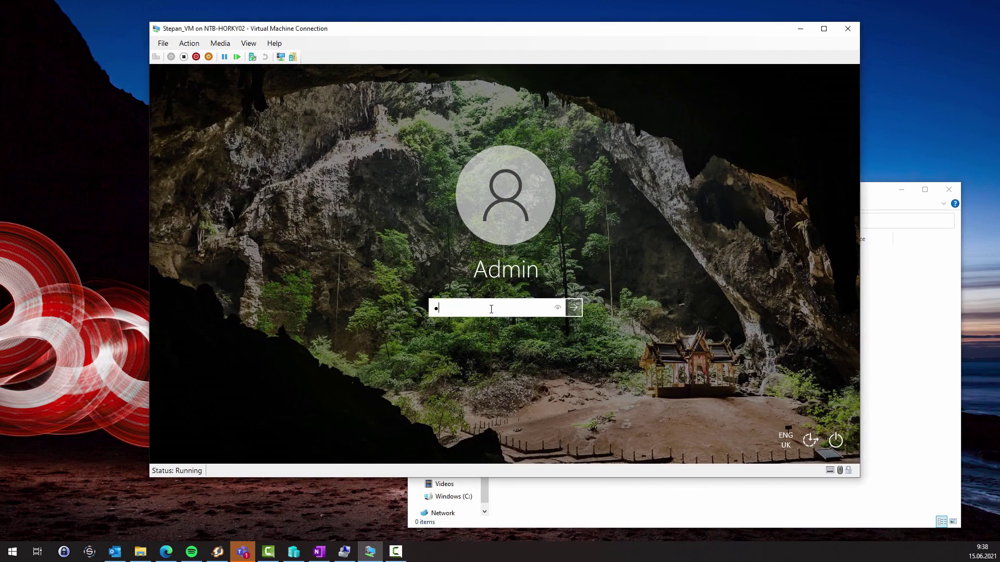
text(••••)
key(Return)
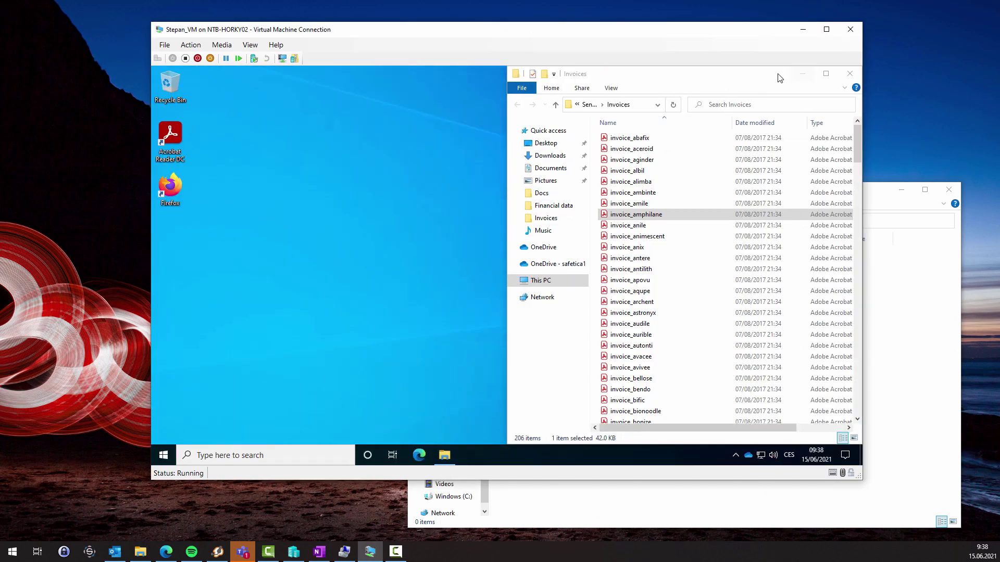
Copy invoice_antere in the VM and paste it into the host's Downloads folder.
drag(769, 75, 651, 105)
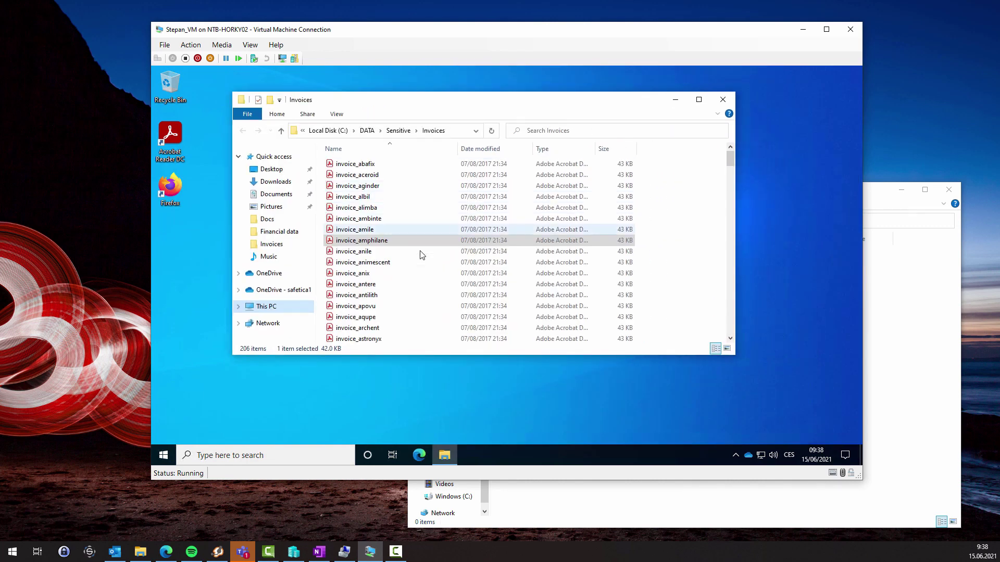
click(369, 286)
right_click(369, 285)
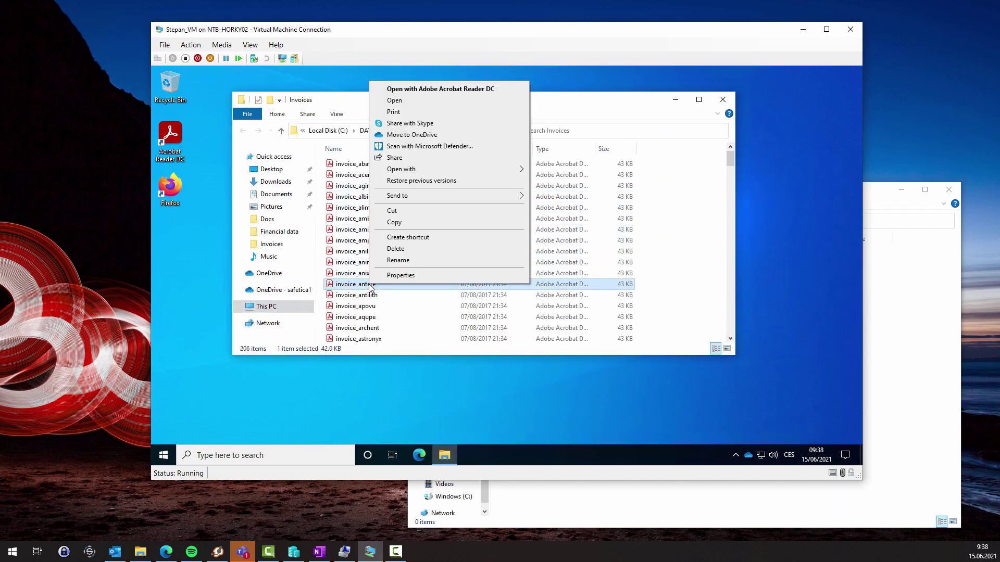
click(404, 222)
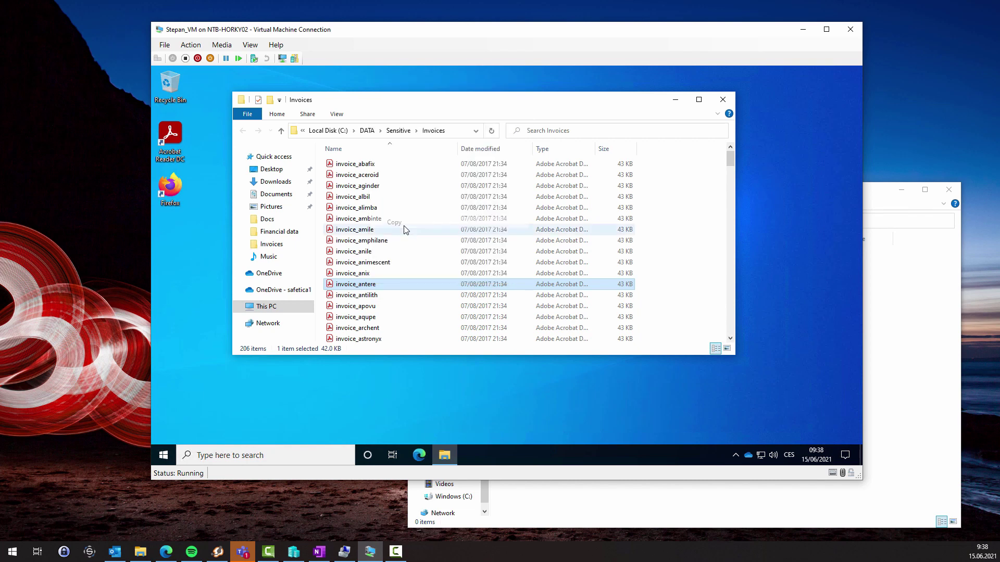
click(896, 307)
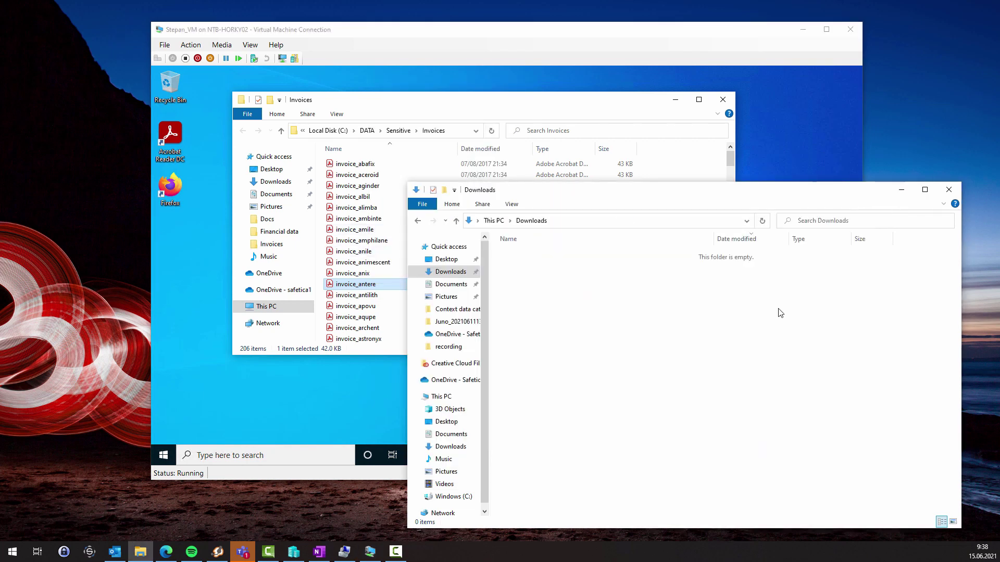
right_click(608, 300)
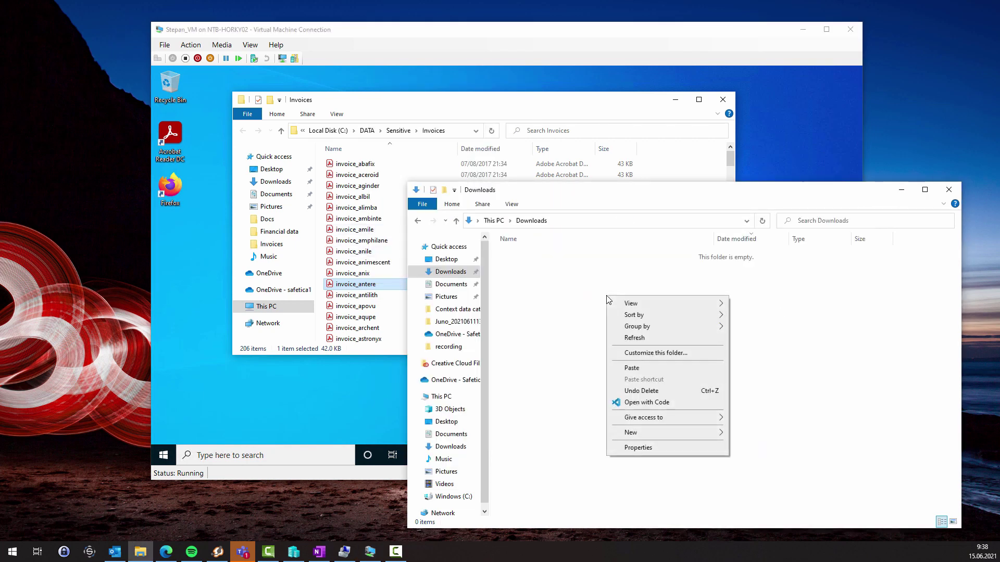
click(636, 370)
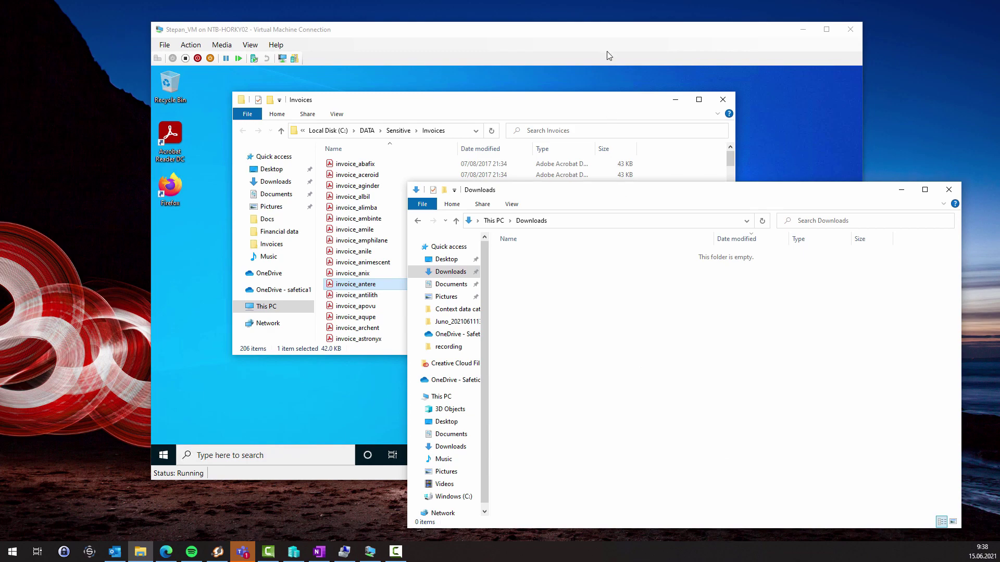
click(607, 33)
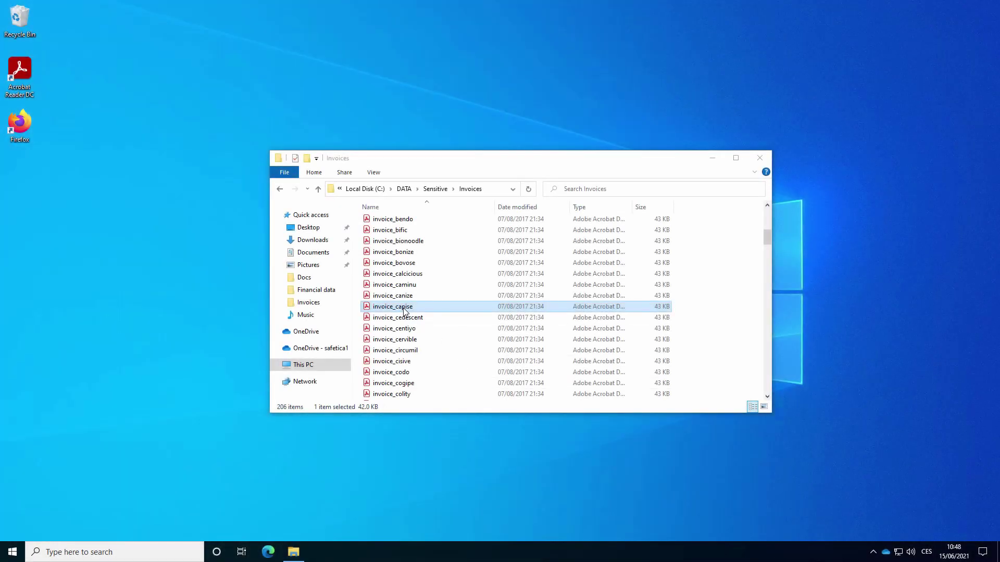
Open invoice_capise.pdf in Acrobat Reader, print it, and dismiss both print error messages.
double_click(404, 309)
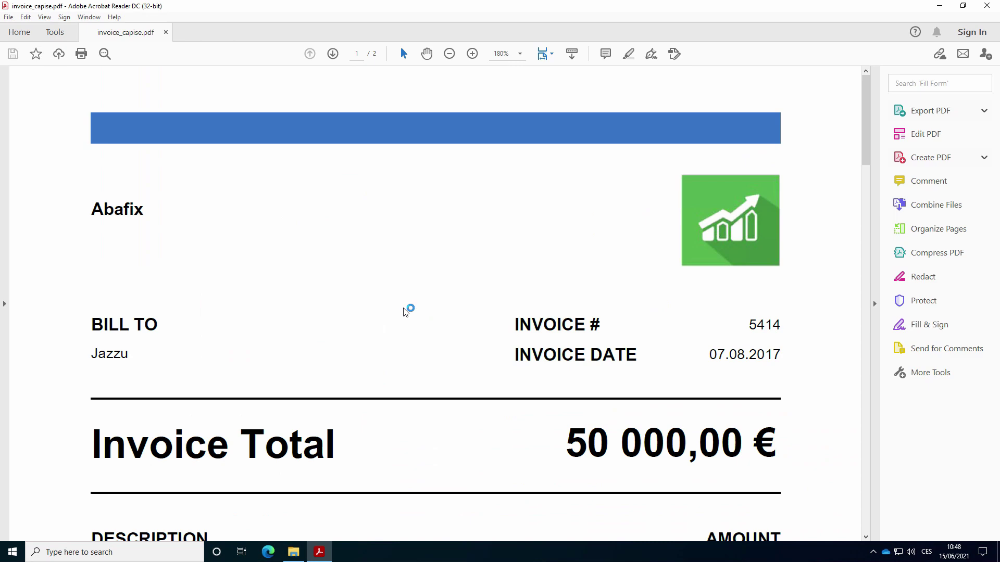
click(7, 18)
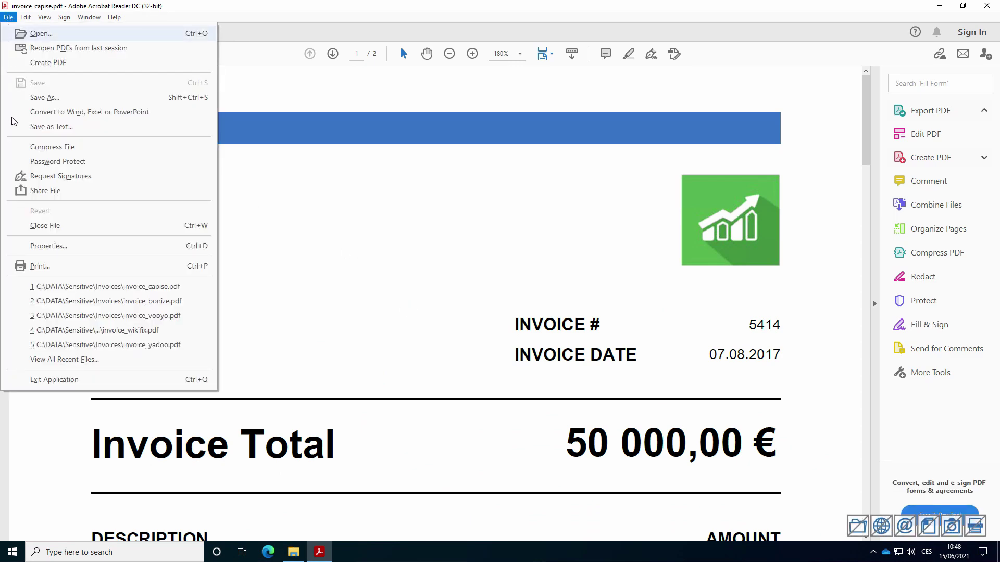
click(45, 265)
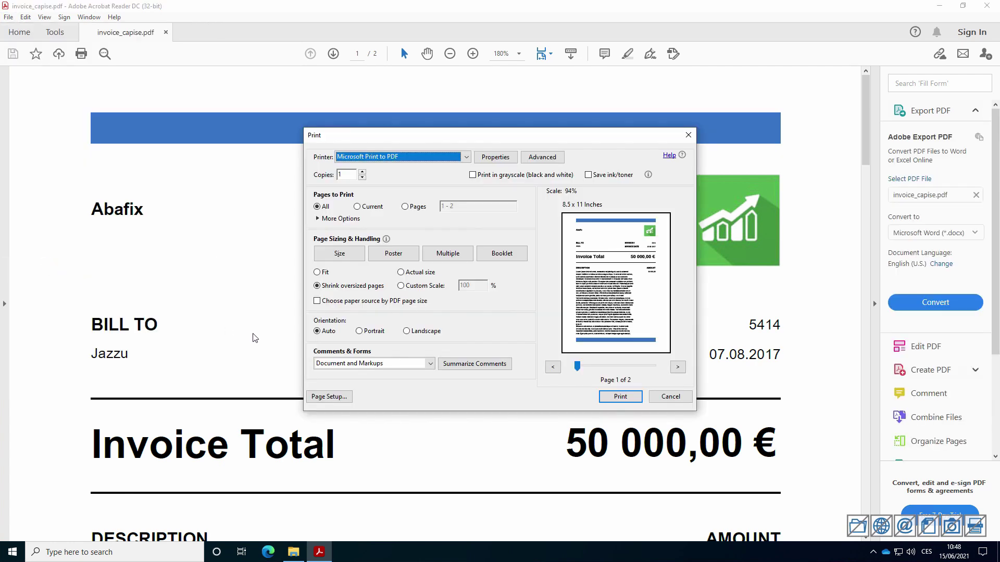
click(619, 398)
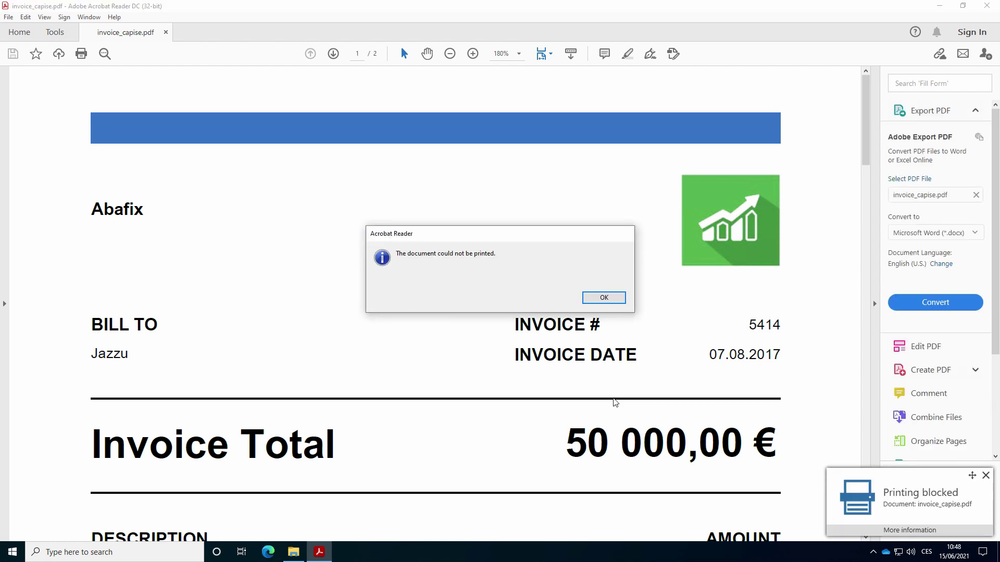
click(612, 302)
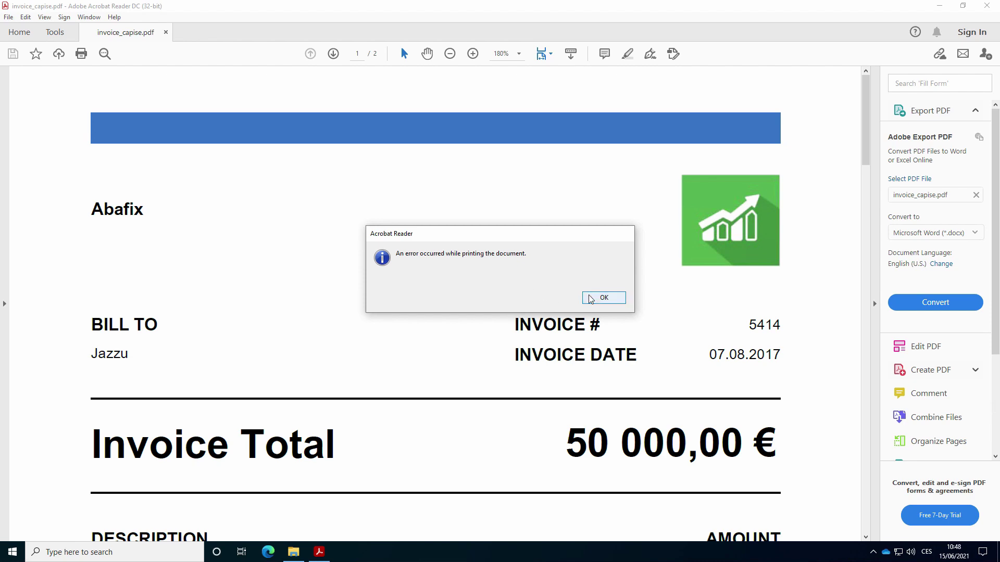
click(603, 298)
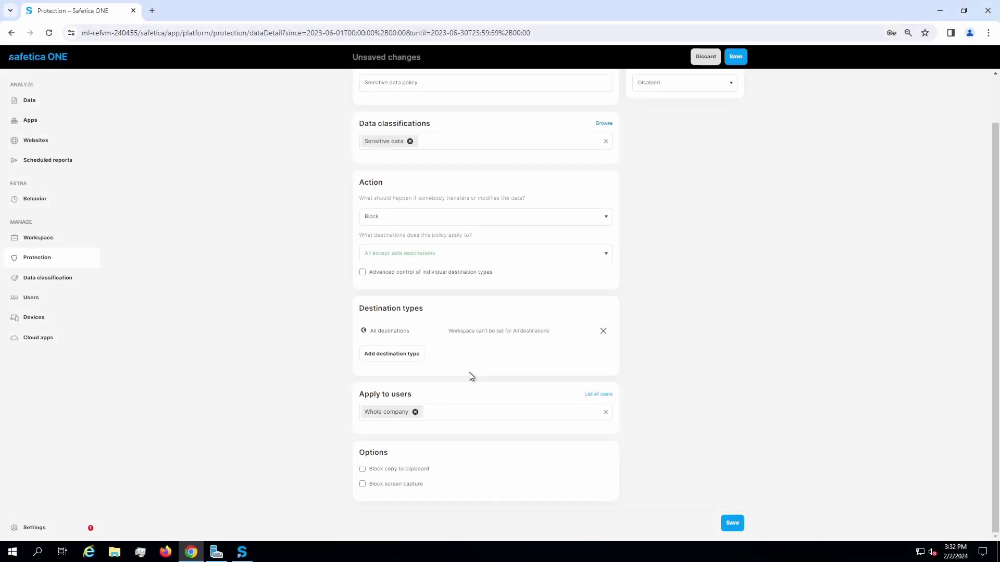
Paste the copied invoice text into the blank Word Document1 with Ctrl+V.
click(362, 469)
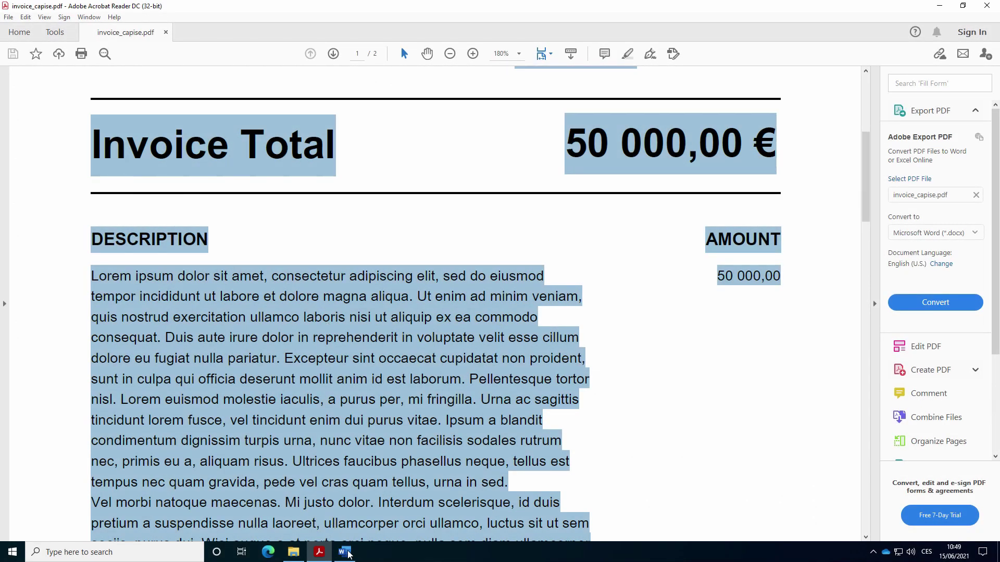
click(347, 554)
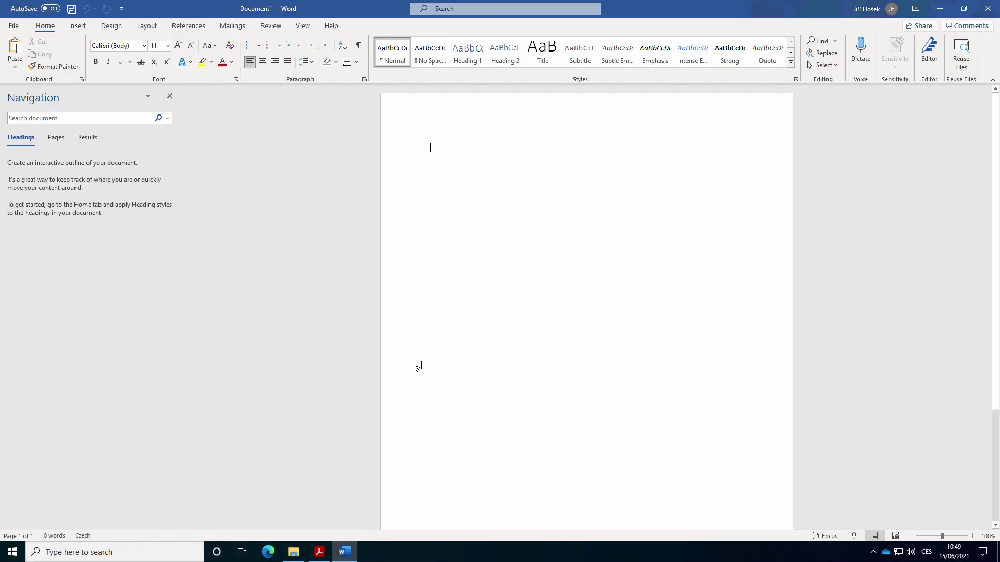
key(ctrl+v)
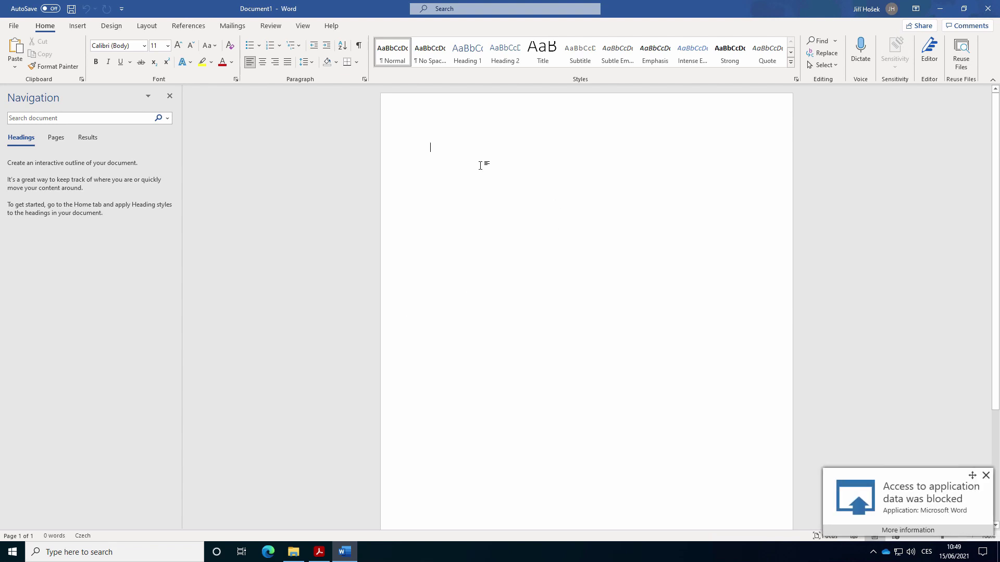